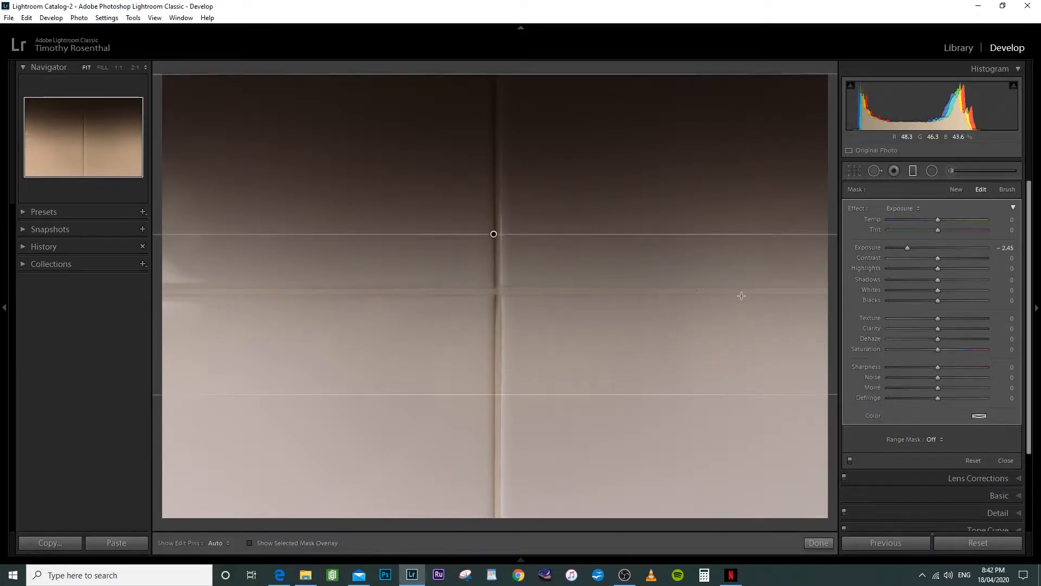
Check the graduated filter's mask overlay, hide it again, and set the filter's exposure to −3.47
key("o")
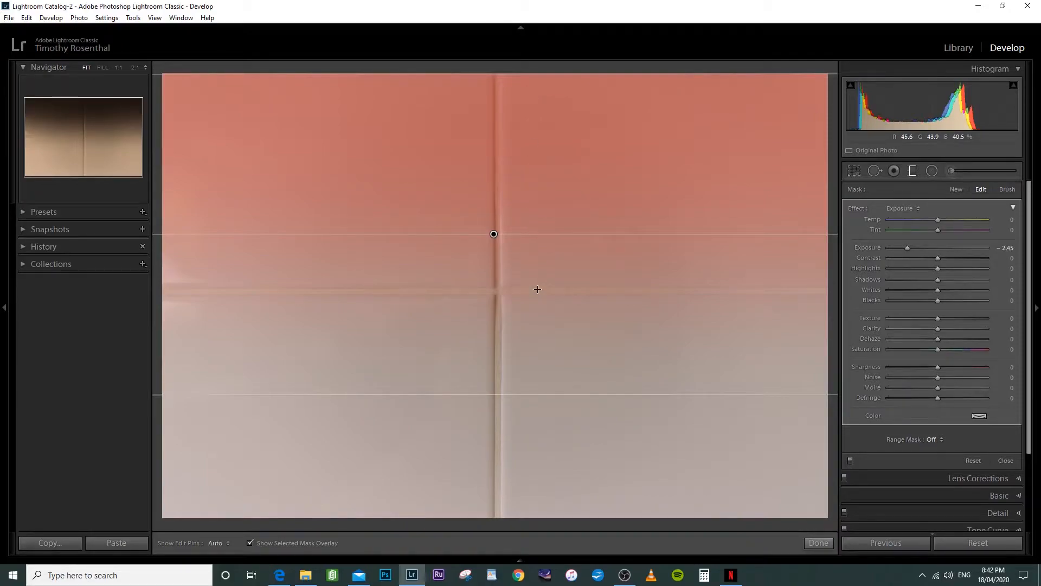
key("o")
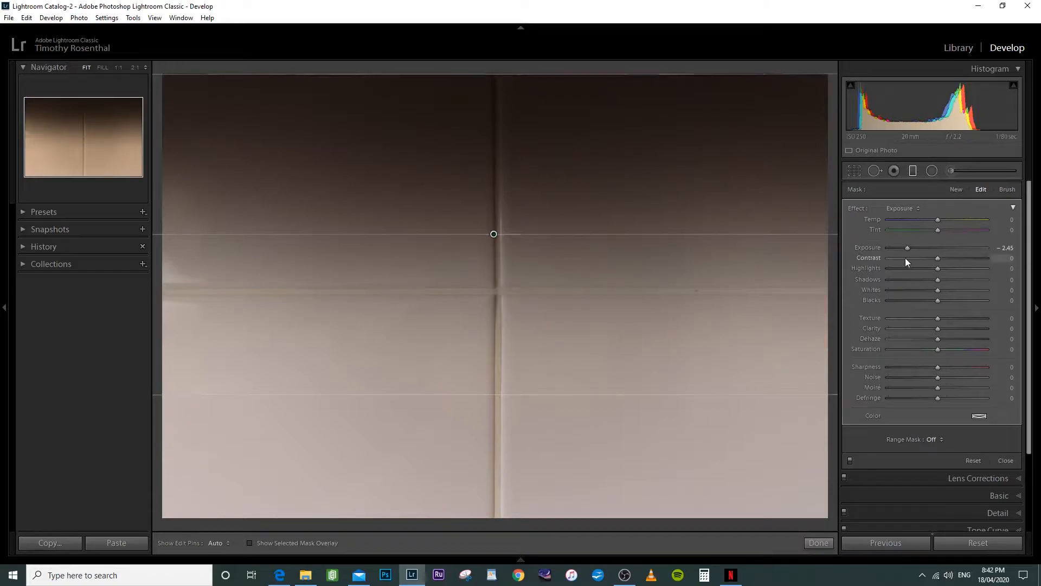
mouse_move(908, 248)
left_mouse_down()
mouse_move(923, 250)
mouse_move(896, 256)
left_mouse_up()
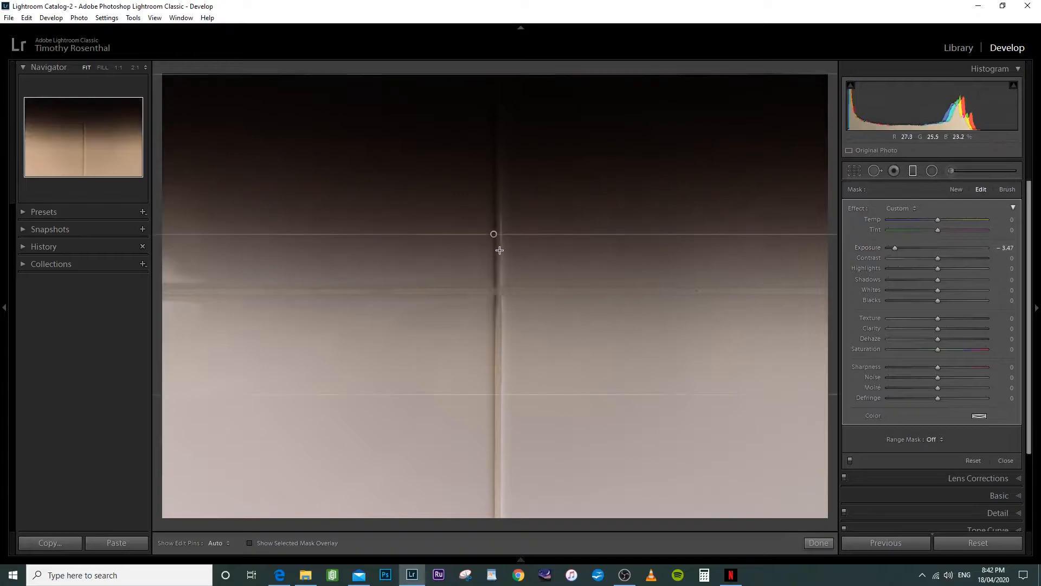
Narrow the graduated filter's transition band and reposition the filter across the upper part of the photo
left_click_drag(490, 234, 492, 289)
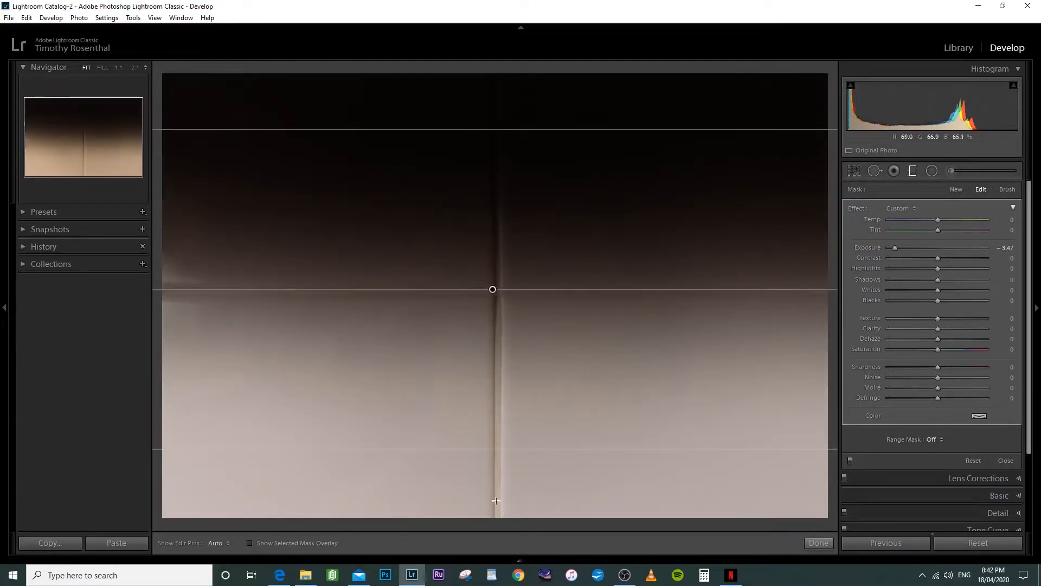
left_click_drag(499, 453, 490, 289)
left_click_drag(488, 130, 488, 163)
left_click_drag(493, 225, 487, 193)
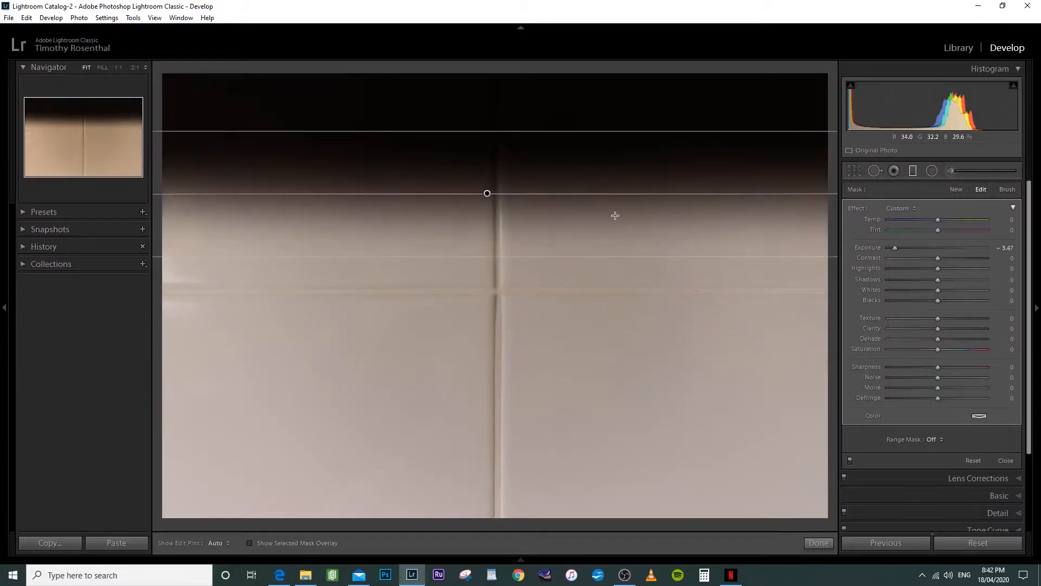
Tilt the graduated filter slightly, place it just below the horizontal crease, and set its exposure to −2.10
mouse_move(664, 193)
left_mouse_down()
mouse_move(662, 203)
mouse_move(661, 189)
left_mouse_up()
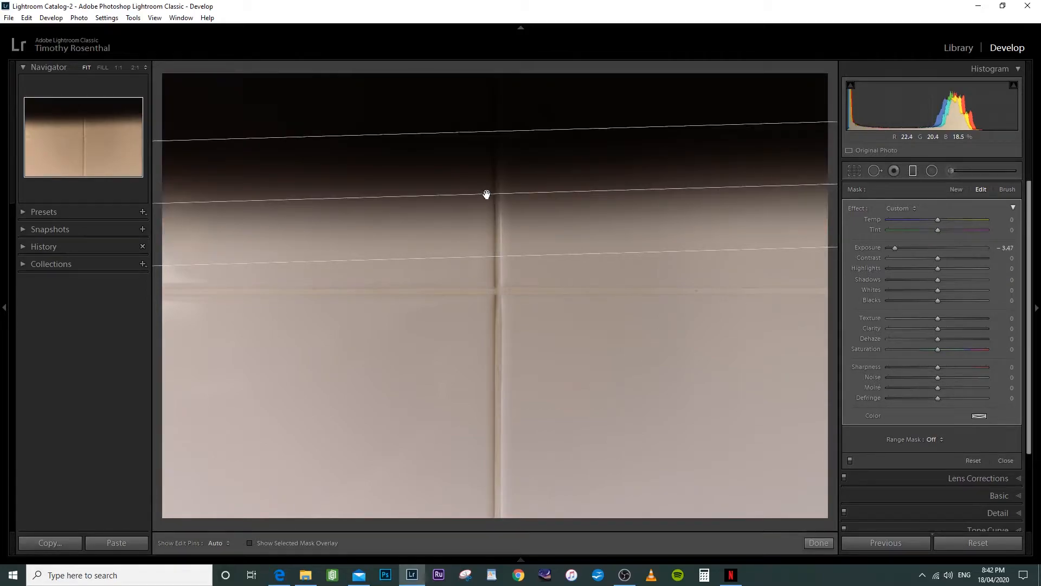
left_click_drag(486, 194, 488, 342)
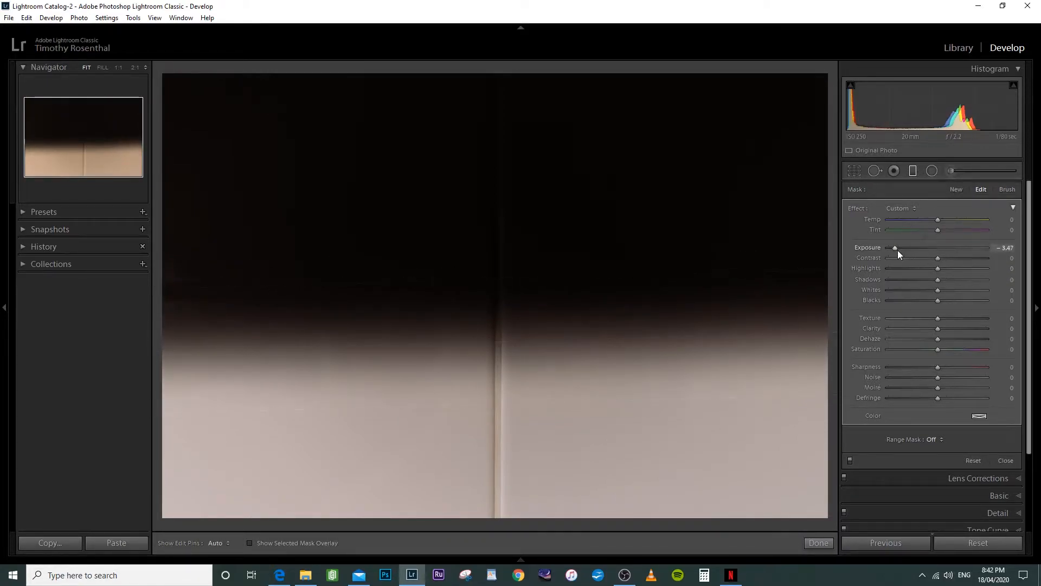
left_click_drag(898, 250, 913, 248)
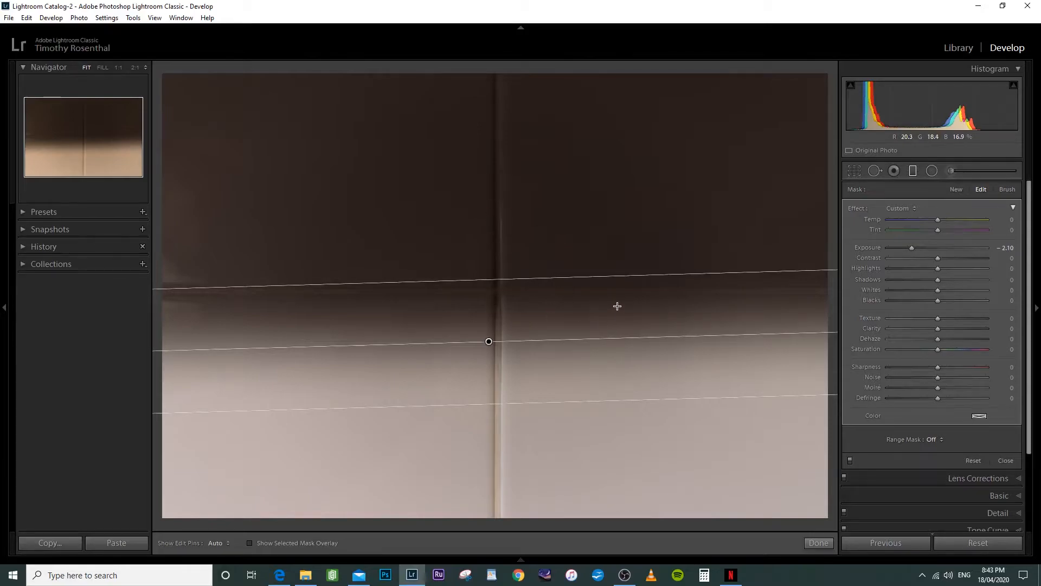
Erase the graduated filter's darkening from the lower-right panel of the photo with the filter's Erase brush at size 9.0 with Auto Mask
left_click(1007, 191)
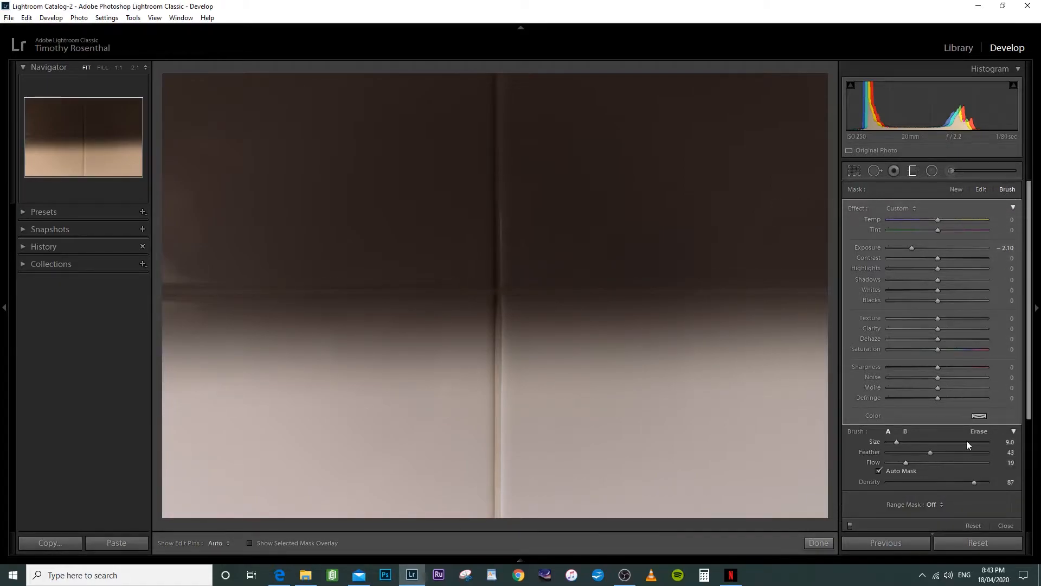
left_click(980, 431)
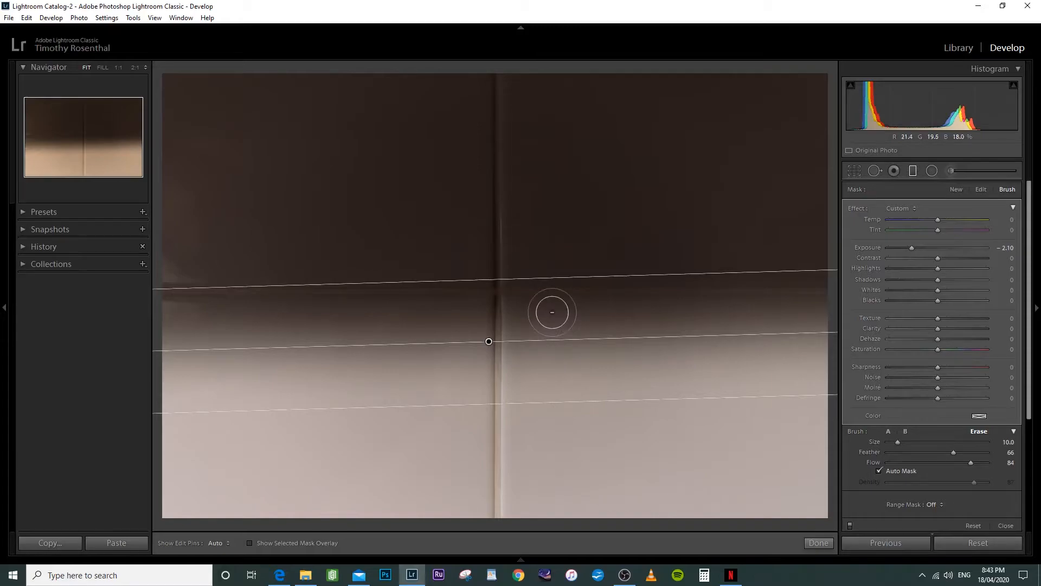
scroll(551, 313, "down", 1)
key("h")
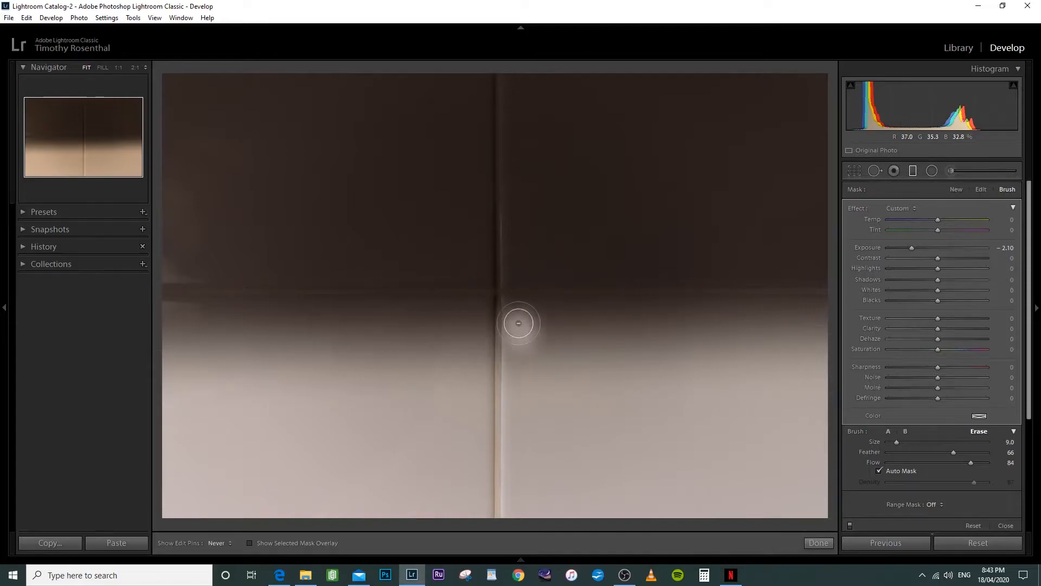
mouse_move(516, 323)
left_mouse_down()
mouse_move(513, 309)
mouse_move(527, 305)
mouse_move(584, 312)
mouse_move(581, 337)
mouse_move(520, 340)
mouse_move(511, 378)
mouse_move(604, 349)
left_mouse_up()
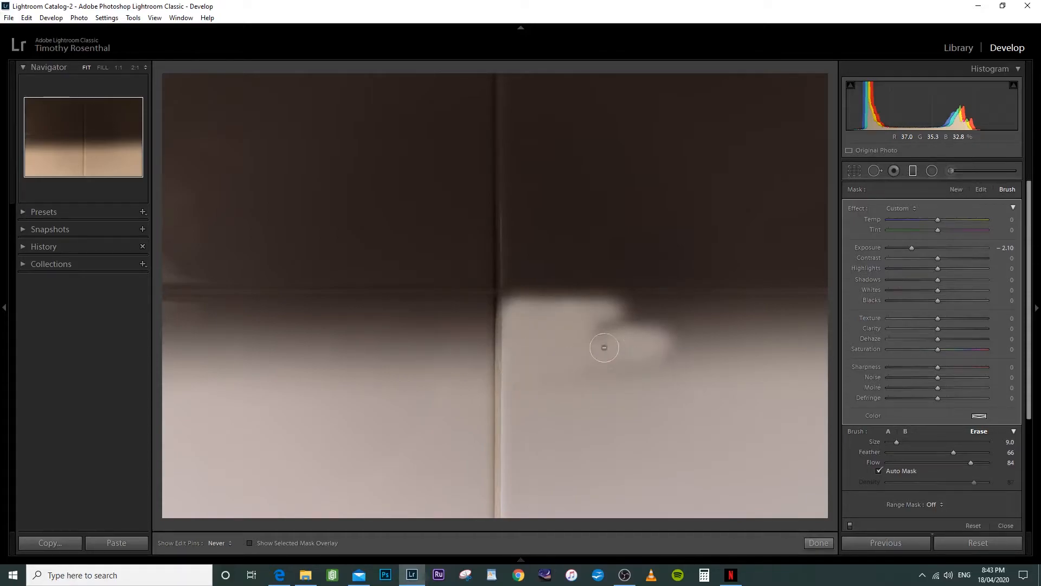
mouse_move(510, 369)
left_mouse_down()
mouse_move(596, 357)
mouse_move(598, 331)
mouse_move(636, 312)
mouse_move(691, 312)
mouse_move(509, 313)
mouse_move(510, 328)
mouse_move(505, 310)
mouse_move(690, 322)
mouse_move(701, 333)
mouse_move(684, 347)
mouse_move(739, 336)
mouse_move(688, 315)
mouse_move(710, 312)
mouse_move(624, 314)
mouse_move(752, 377)
left_mouse_up()
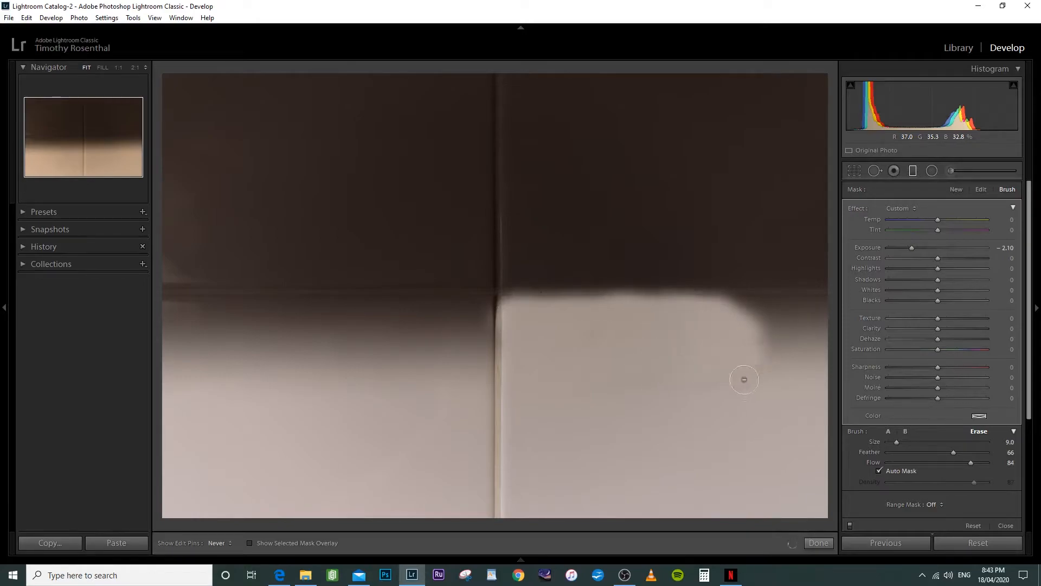
mouse_move(613, 380)
left_mouse_down()
mouse_move(526, 360)
mouse_move(735, 323)
mouse_move(744, 307)
mouse_move(819, 305)
mouse_move(711, 309)
mouse_move(813, 310)
mouse_move(814, 349)
mouse_move(748, 337)
mouse_move(772, 356)
mouse_move(722, 375)
mouse_move(562, 376)
mouse_move(519, 342)
mouse_move(545, 398)
left_mouse_up()
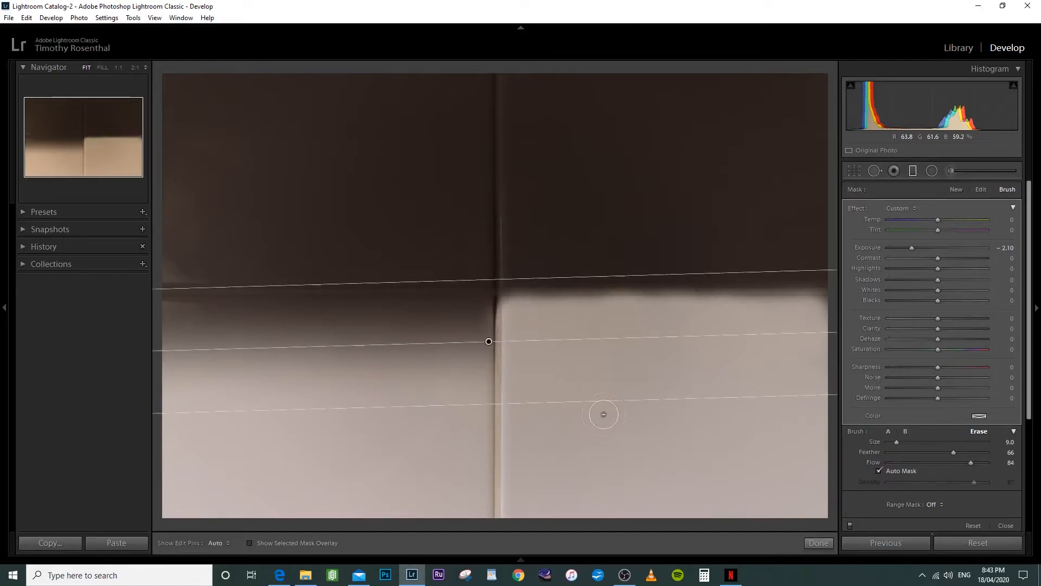
Finish the filter edit, reactivate the Graduated Filter, and undo the erasing brush strokes
left_click(820, 543)
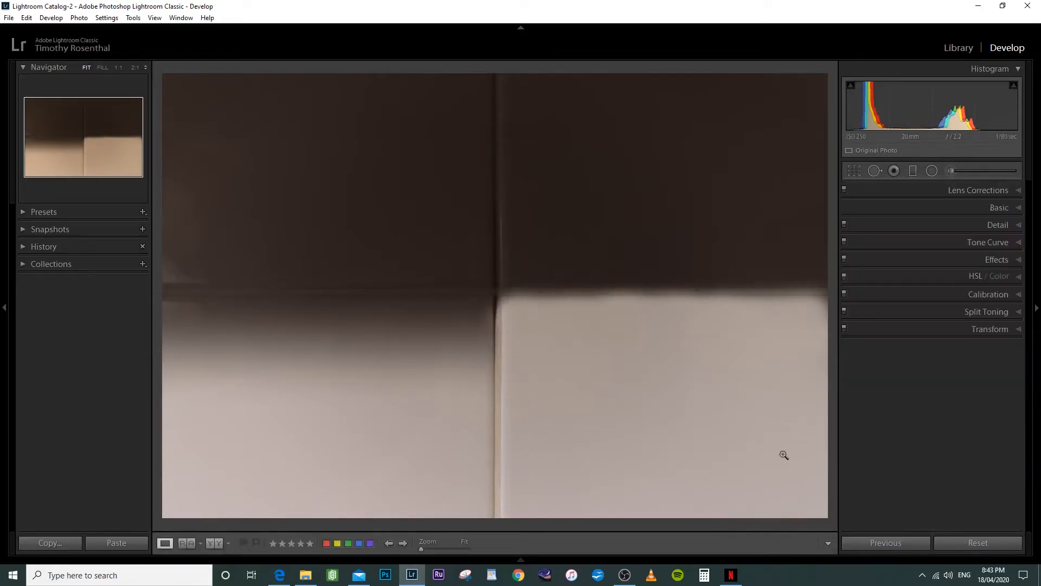
left_click(912, 171)
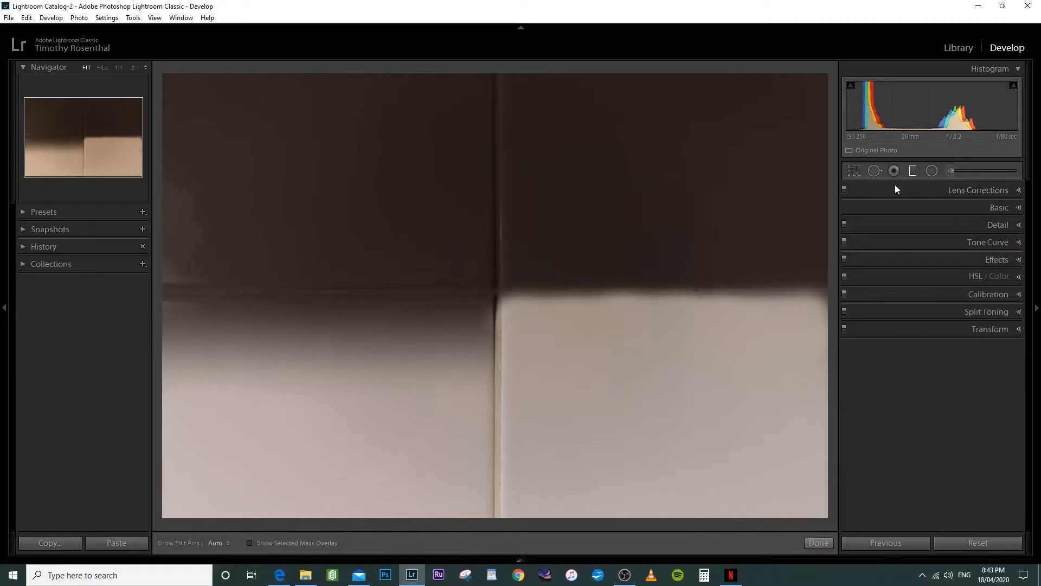
left_click_drag(614, 388, 556, 283)
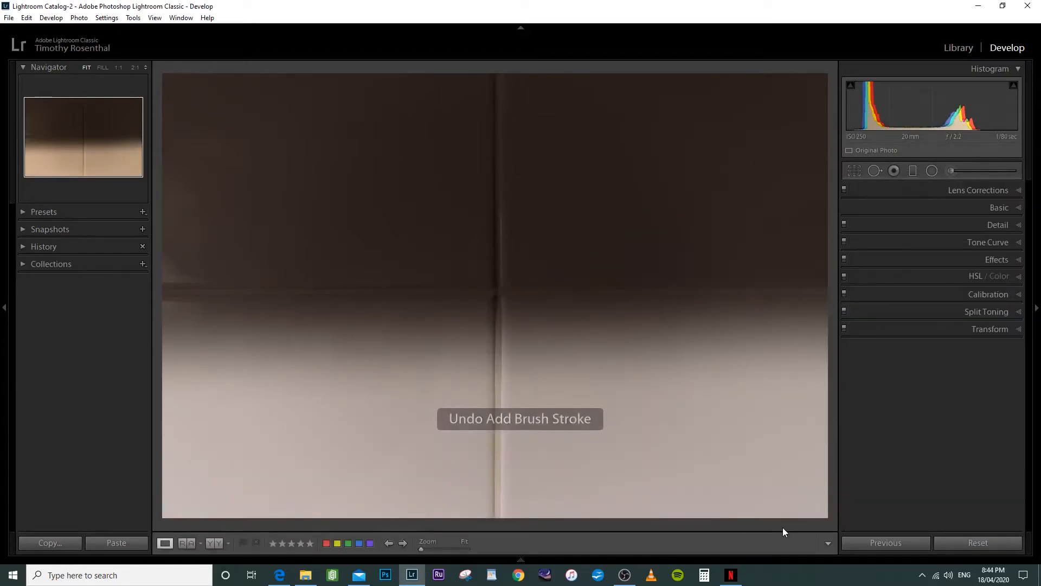
Go to the next photo and draw an oval Radial Filter centred on the crossing of the creases
left_click(403, 543)
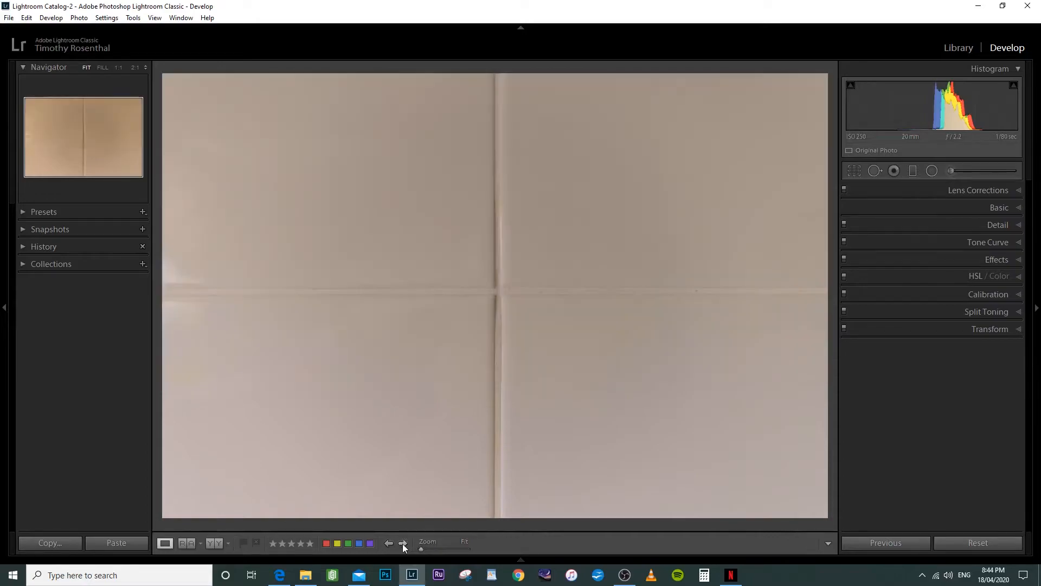
left_click(932, 170)
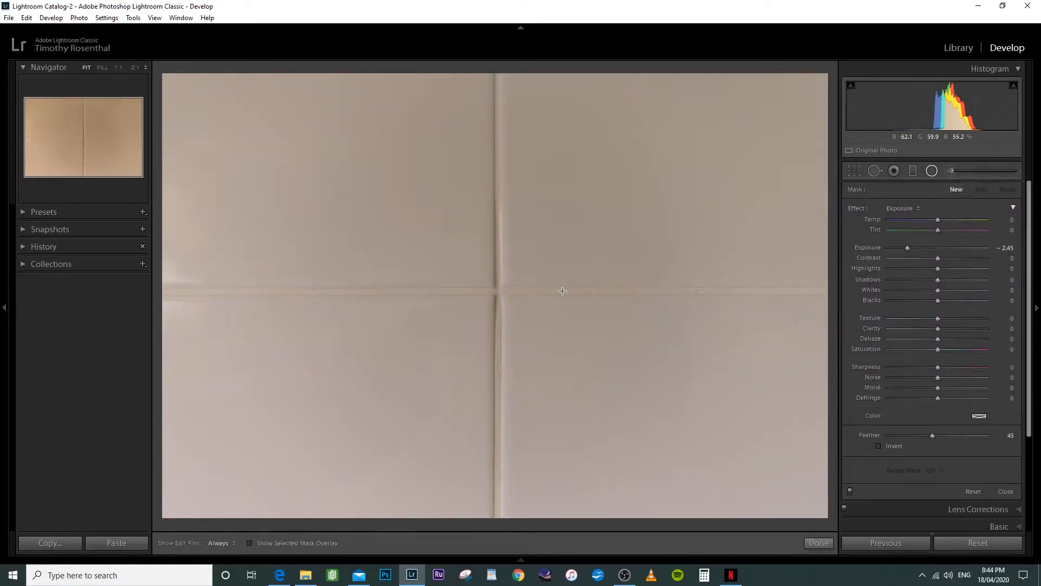
left_click_drag(495, 290, 691, 419)
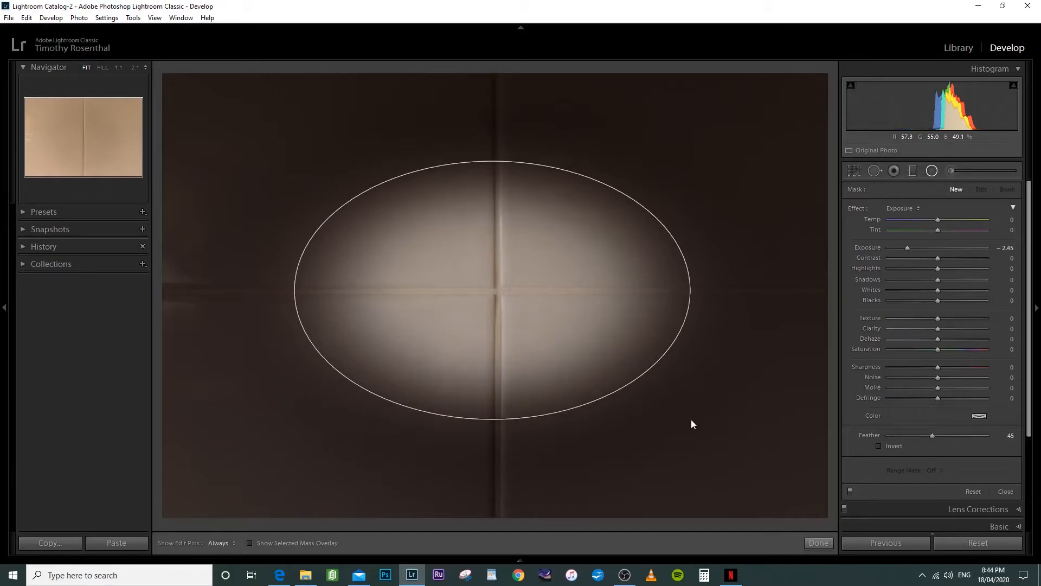
Reshape the radial filter into a wider oval and re-centre it on the crossing of the creases
left_click_drag(478, 292, 511, 283)
left_click_drag(510, 411, 505, 361)
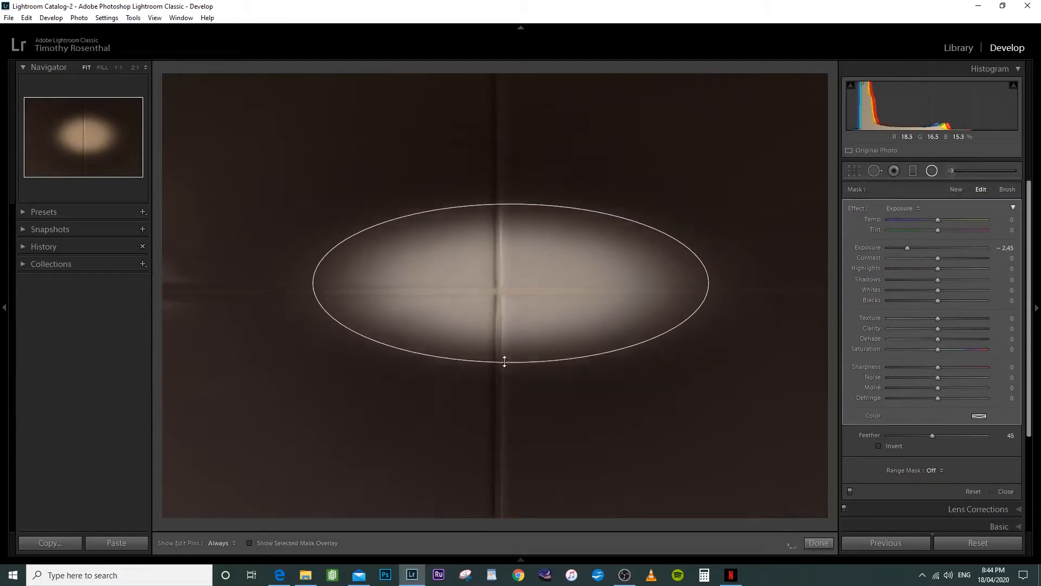
left_click_drag(710, 283, 761, 283)
left_click_drag(509, 206, 509, 137)
left_click_drag(510, 429, 510, 474)
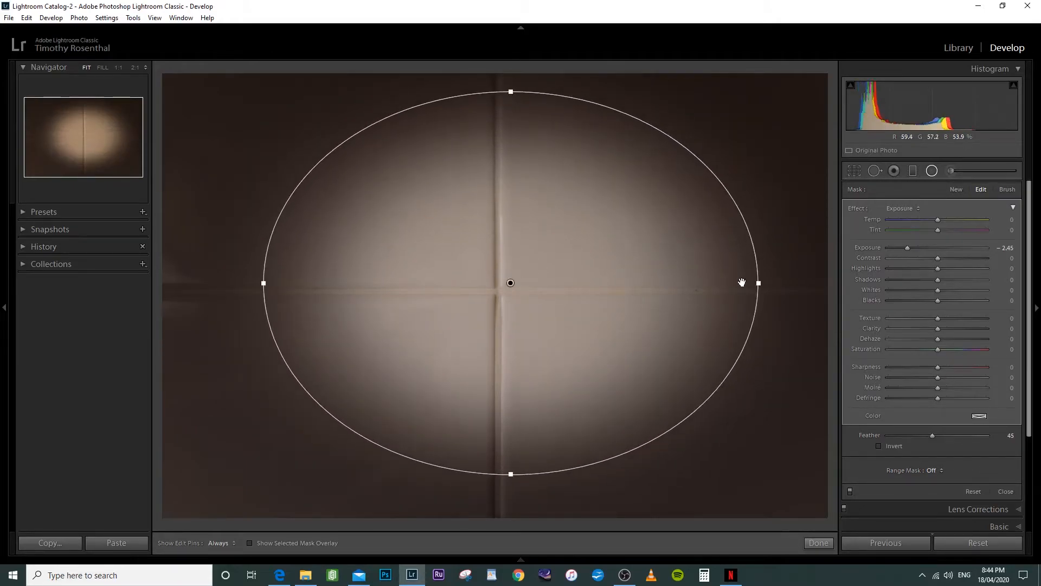
left_click_drag(758, 284, 703, 285)
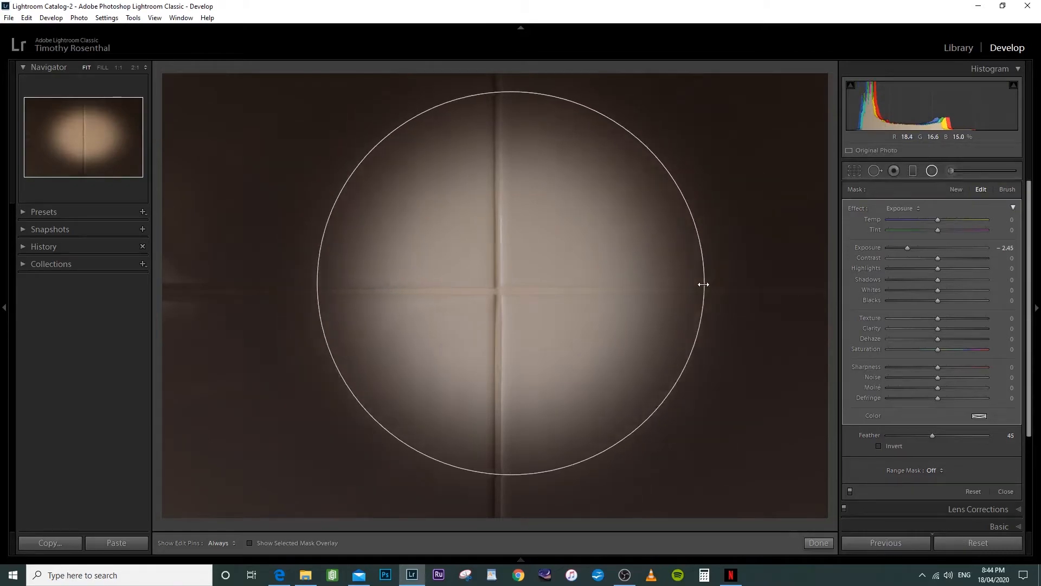
left_click_drag(319, 282, 235, 283)
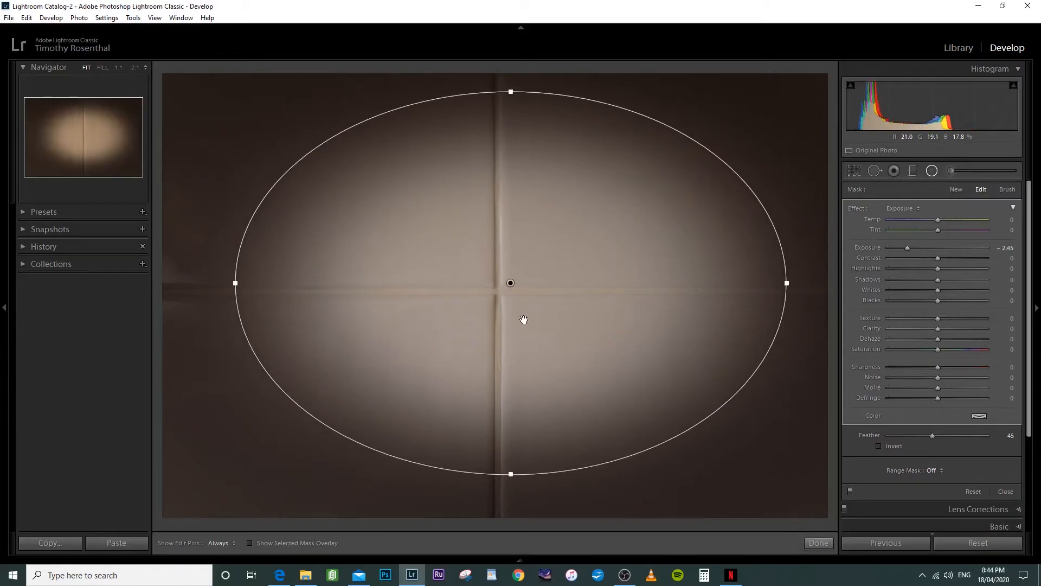
left_click_drag(512, 476, 499, 429)
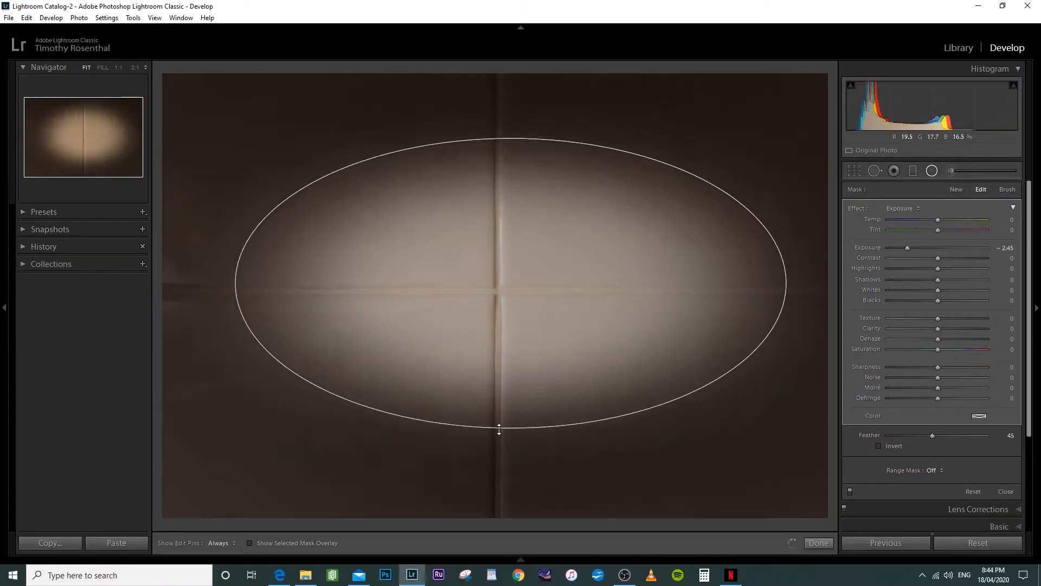
left_click_drag(232, 283, 277, 282)
left_click_drag(512, 283, 493, 290)
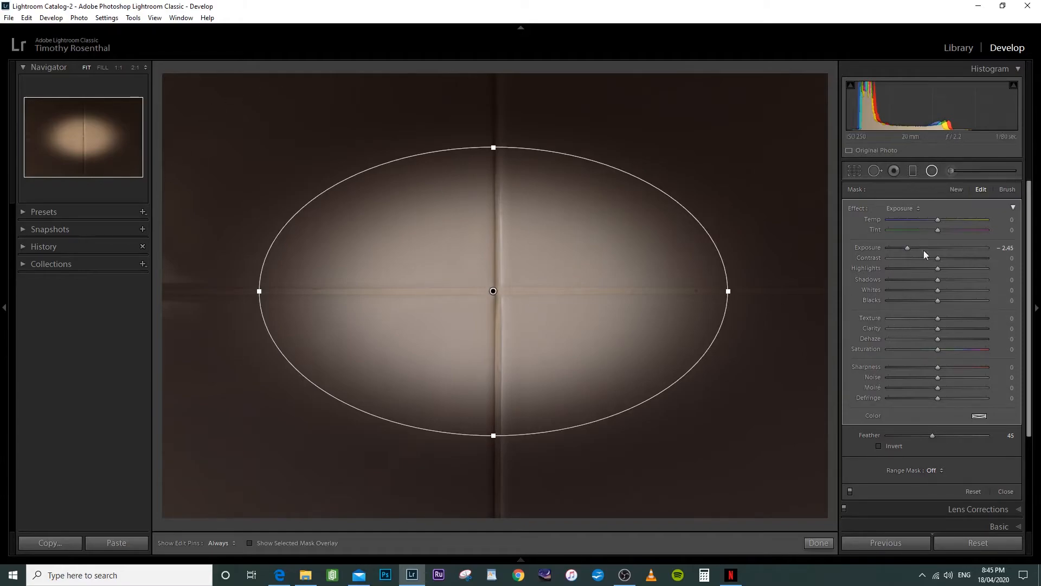
Set the radial filter's exposure to −2.23, invert its mask, and set the feather to 80
mouse_move(909, 251)
left_mouse_down()
mouse_move(921, 251)
mouse_move(910, 255)
left_mouse_up()
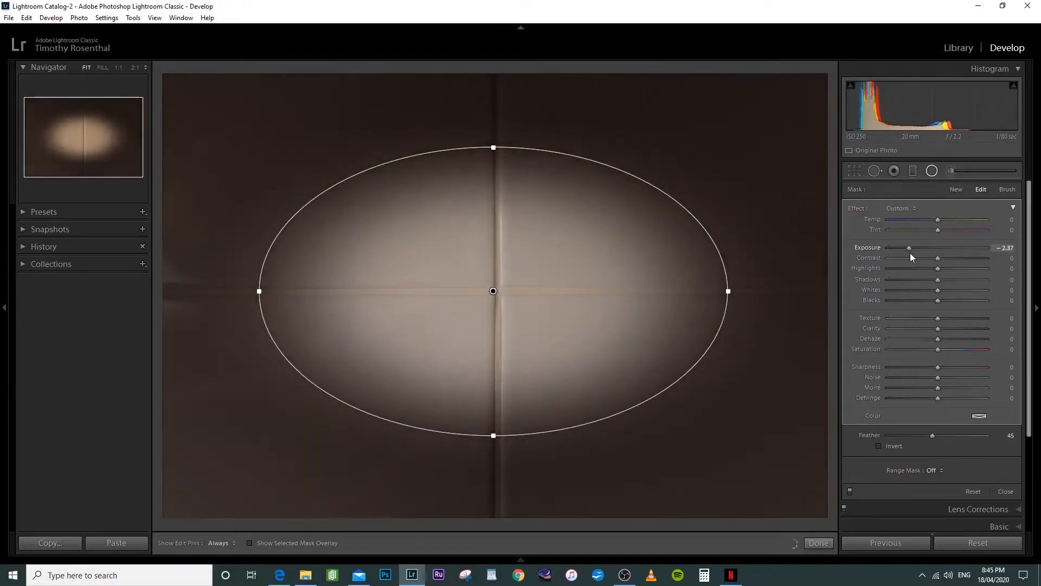
left_click(879, 445)
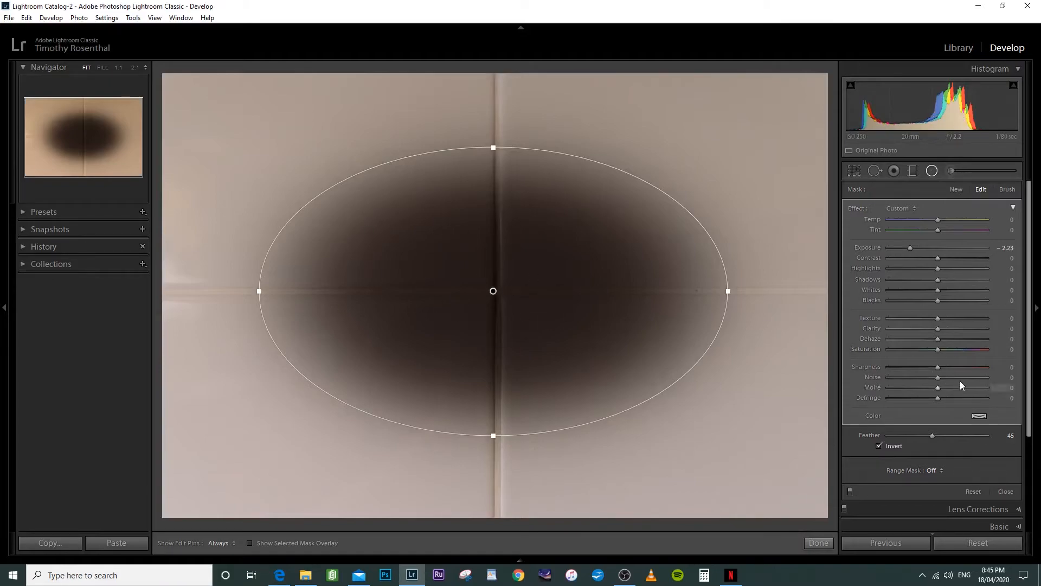
left_click_drag(920, 435, 976, 441)
left_click_drag(981, 437, 980, 435)
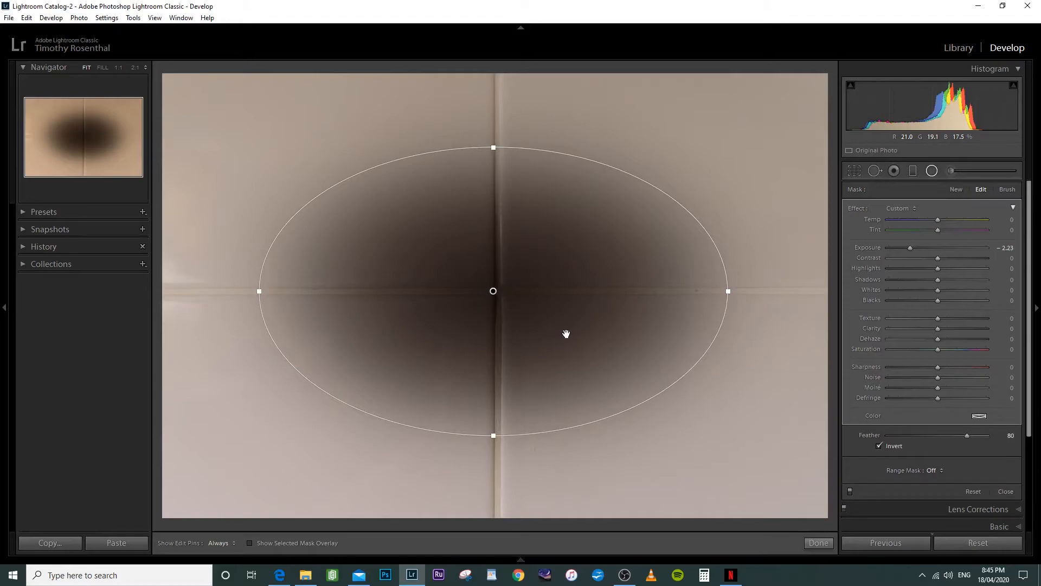
Move the radial filter to the photo's upper-right corner, rotate and stretch it diagonally toward the lower left, and finish the edit
left_click_drag(494, 291, 786, 151)
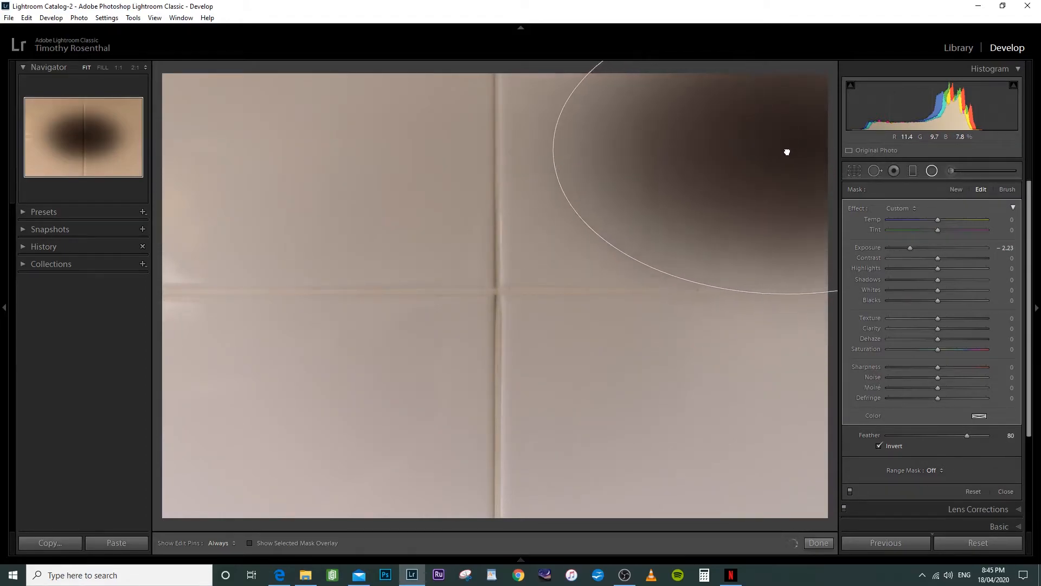
mouse_move(550, 150)
left_mouse_down()
mouse_move(545, 234)
mouse_move(555, 159)
left_mouse_up()
left_click_drag(618, 251, 203, 410)
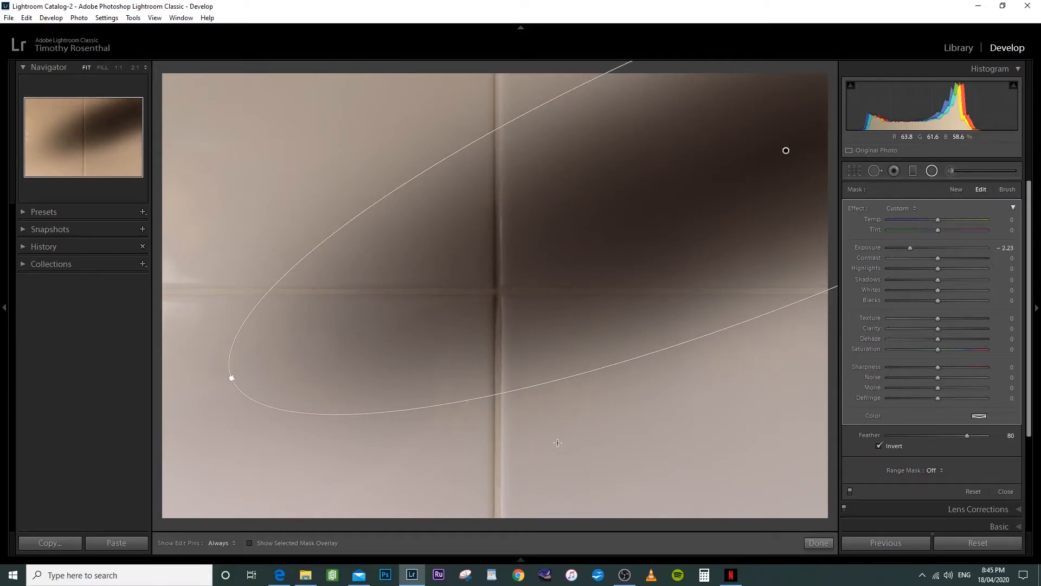
left_click(818, 543)
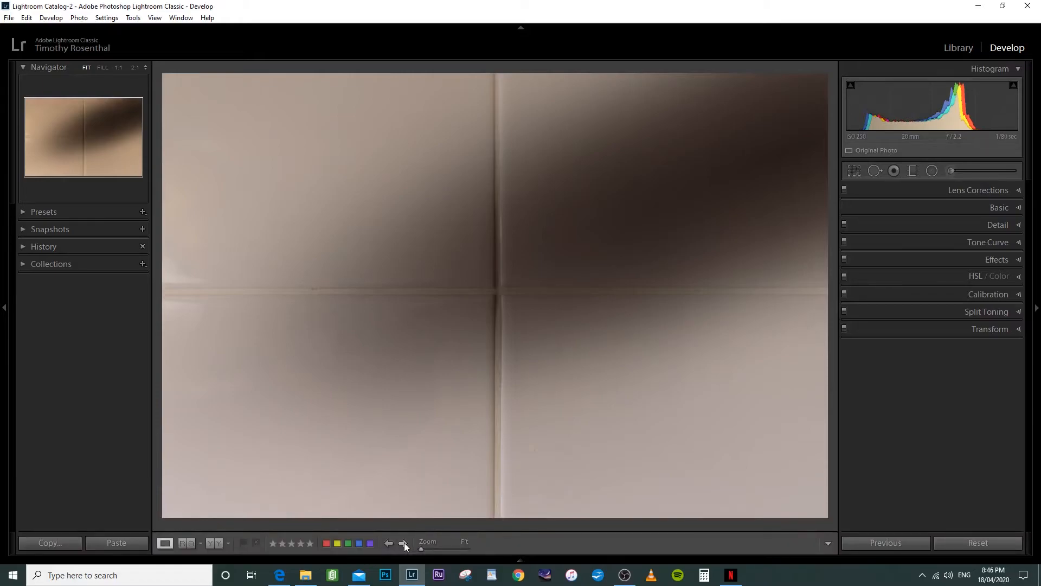
Go to the next photo, start the Adjustment Brush with the Exposure effect, and place its pin near the photo's right edge
left_click(403, 542)
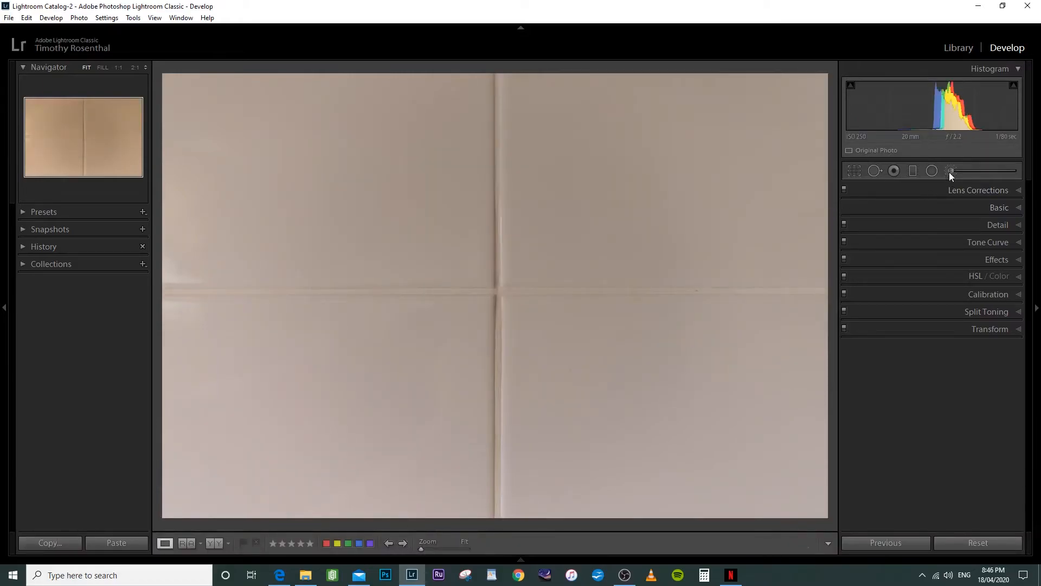
left_click(950, 171)
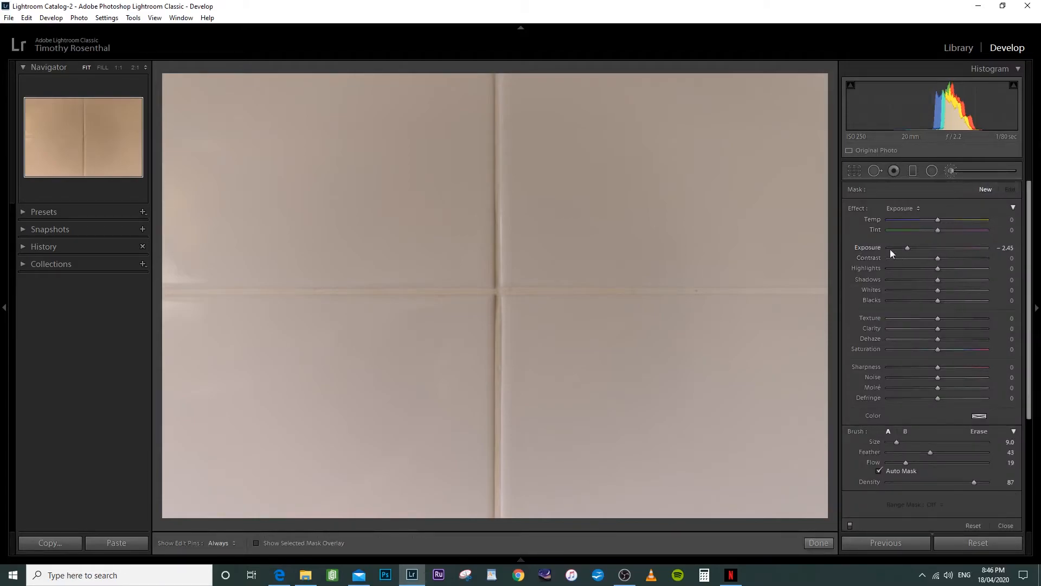
scroll(416, 275, "up", 5)
scroll(416, 276, "up", 7)
left_click(919, 210)
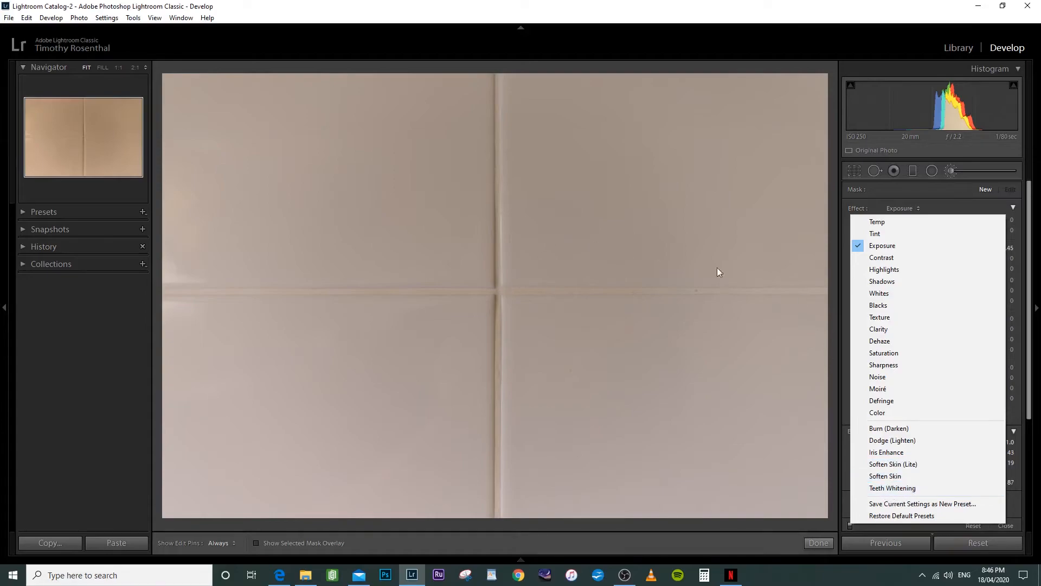
left_click(834, 214)
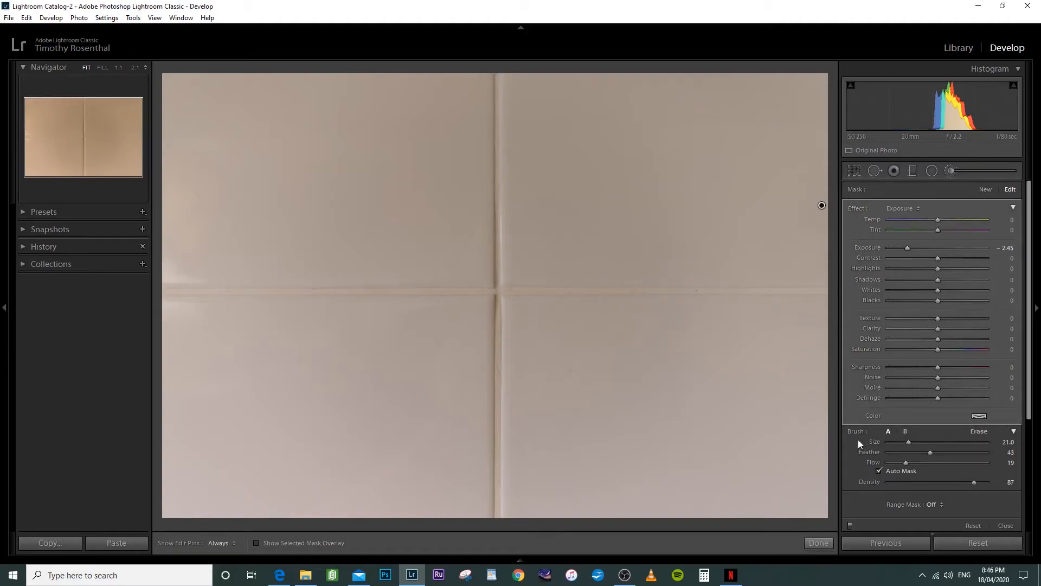
Set the brush size to 17 and feather to 69, and paint a dark patch just right of the creases' crossing
scroll(594, 229, "down", 5)
scroll(596, 232, "up", 6)
mouse_move(912, 441)
left_mouse_down()
mouse_move(929, 442)
mouse_move(904, 443)
mouse_move(963, 456)
mouse_move(911, 457)
mouse_move(956, 453)
left_mouse_up()
mouse_move(592, 277)
left_mouse_down()
mouse_move(591, 297)
mouse_move(559, 298)
mouse_move(486, 269)
mouse_move(526, 226)
mouse_move(587, 234)
mouse_move(646, 277)
mouse_move(644, 309)
mouse_move(543, 313)
mouse_move(537, 305)
mouse_move(618, 292)
mouse_move(628, 249)
mouse_move(566, 229)
mouse_move(542, 246)
mouse_move(591, 295)
mouse_move(587, 250)
left_mouse_up()
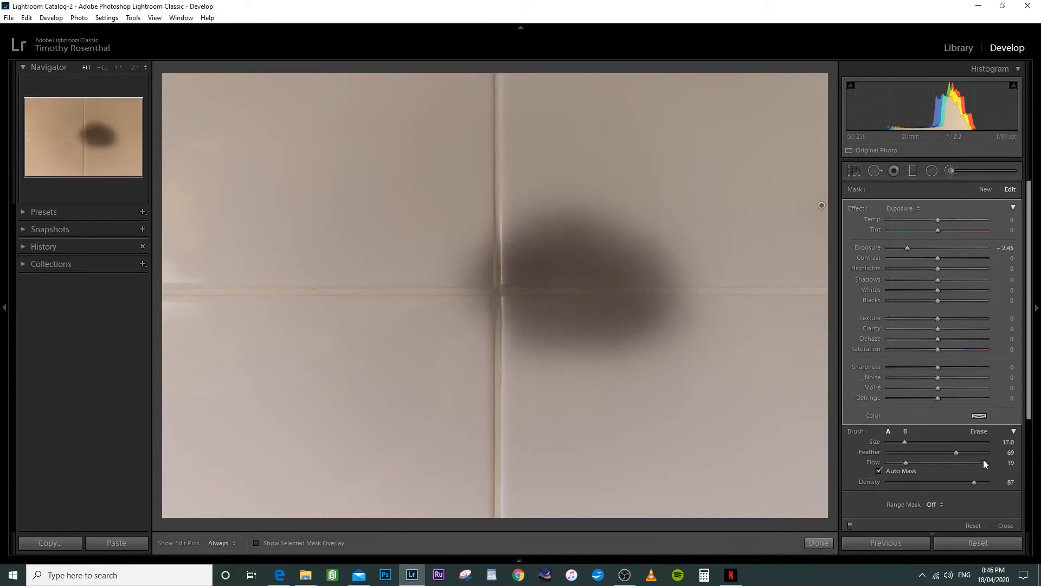
Set the brush feather to 50 and flow to 68, and paint a darker patch in the photo's upper-left quadrant
left_click_drag(953, 452, 937, 457)
left_click(954, 462)
key("h")
mouse_move(242, 158)
left_mouse_down()
mouse_move(255, 174)
mouse_move(249, 116)
mouse_move(214, 162)
mouse_move(309, 144)
mouse_move(383, 154)
left_mouse_up()
key("h")
Reduce the brush size to about 8 and paint a small dark patch in the photo's lower-left quadrant
key("bracketleft")
key("bracketleft")
key("bracketleft")
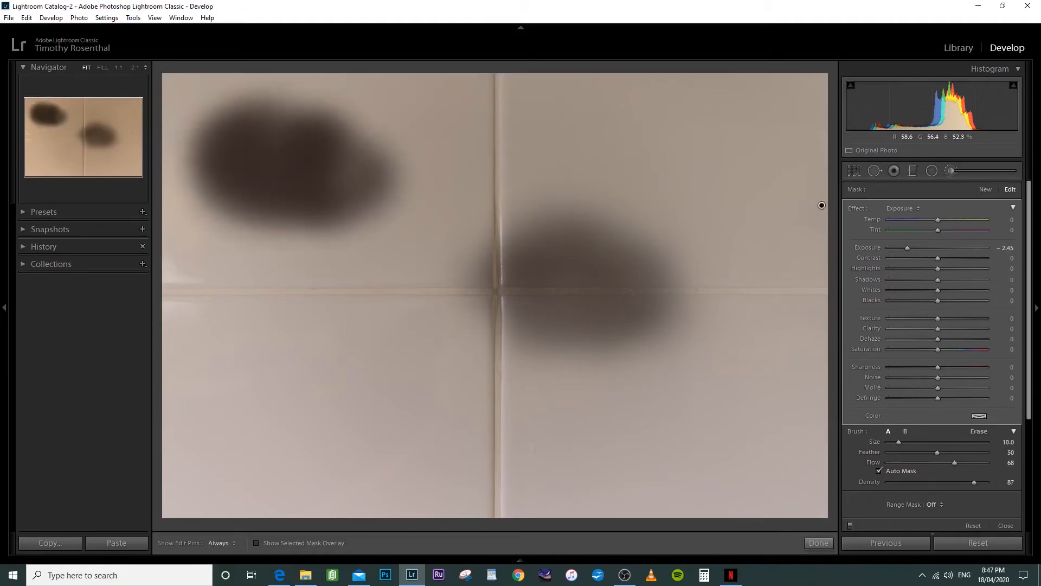
key("h")
mouse_move(380, 382)
left_mouse_down()
mouse_move(368, 367)
mouse_move(365, 384)
mouse_move(379, 372)
mouse_move(348, 355)
mouse_move(337, 388)
left_mouse_up()
key("h")
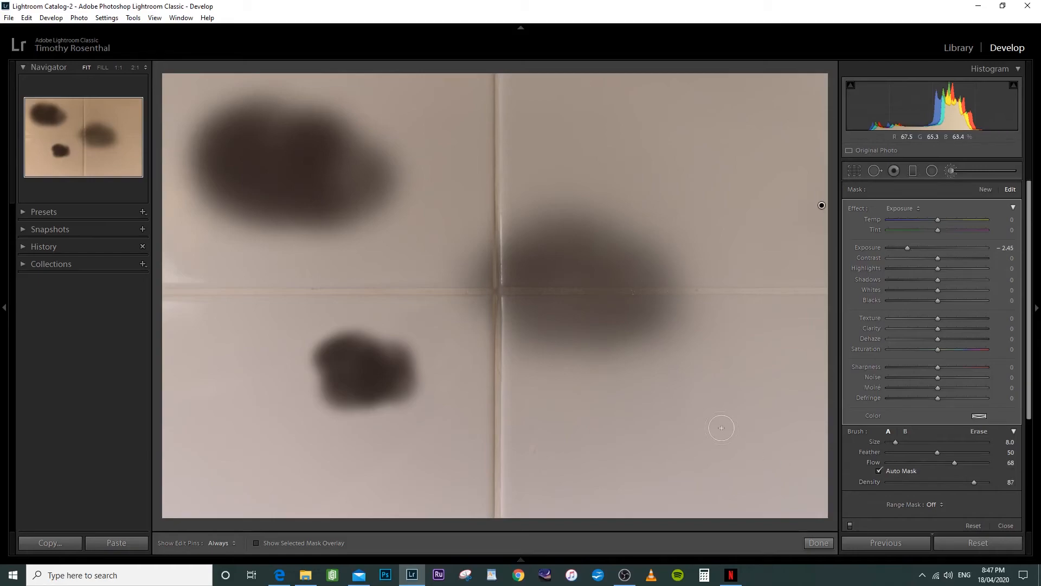
Set the brush size to 24, feather to 81 and flow to 44, and paint a soft patch in the photo's lower-right corner
scroll(724, 399, "up", 6)
mouse_move(938, 451)
left_mouse_down()
mouse_move(968, 453)
mouse_move(930, 462)
left_mouse_up()
key("h")
left_click_drag(711, 450, 755, 441)
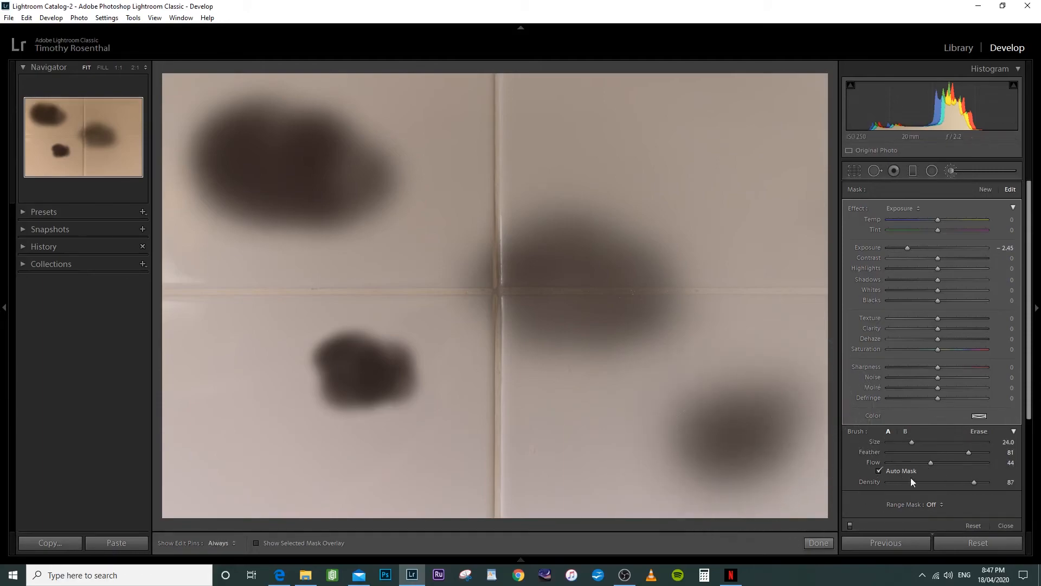
key("h")
Lower the brush flow to 18 and paint a faint patch in the photo's upper-right corner
left_click_drag(930, 462, 906, 462)
key("h")
mouse_move(778, 153)
left_mouse_down()
mouse_move(699, 148)
mouse_move(756, 132)
left_mouse_up()
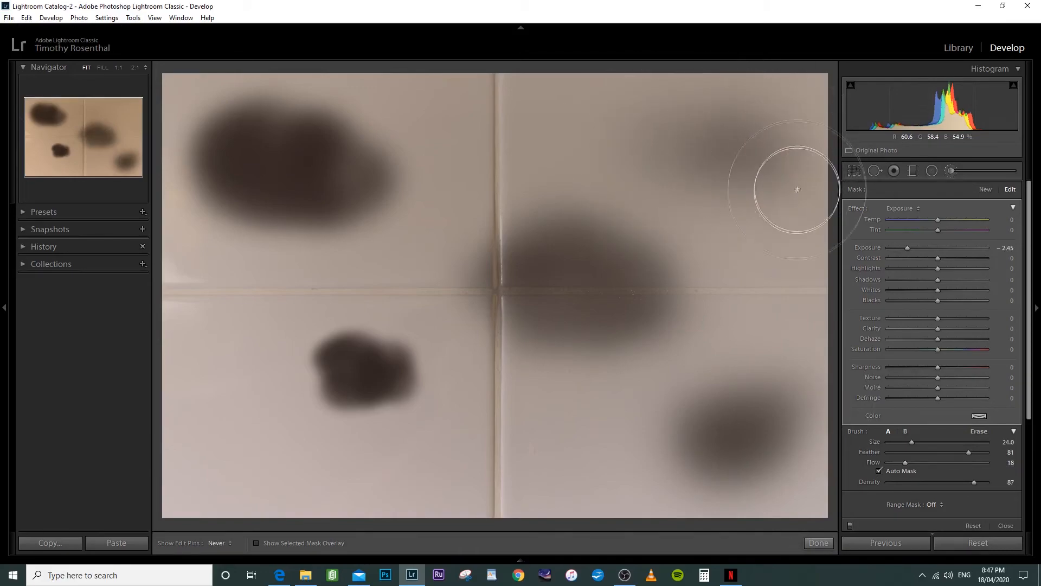
key("h")
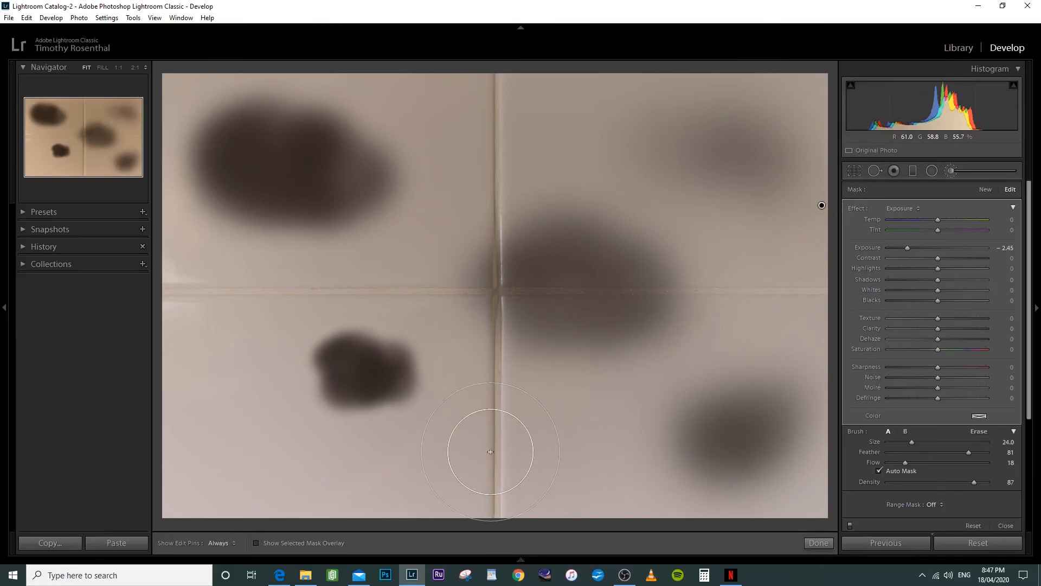
Paint a faint patch near the photo's lower-left corner, extend the upper-right patch toward the vertical crease, and finish the brush edit
key("h")
mouse_move(232, 407)
left_mouse_down()
mouse_move(277, 412)
mouse_move(256, 454)
mouse_move(238, 416)
mouse_move(242, 394)
left_mouse_up()
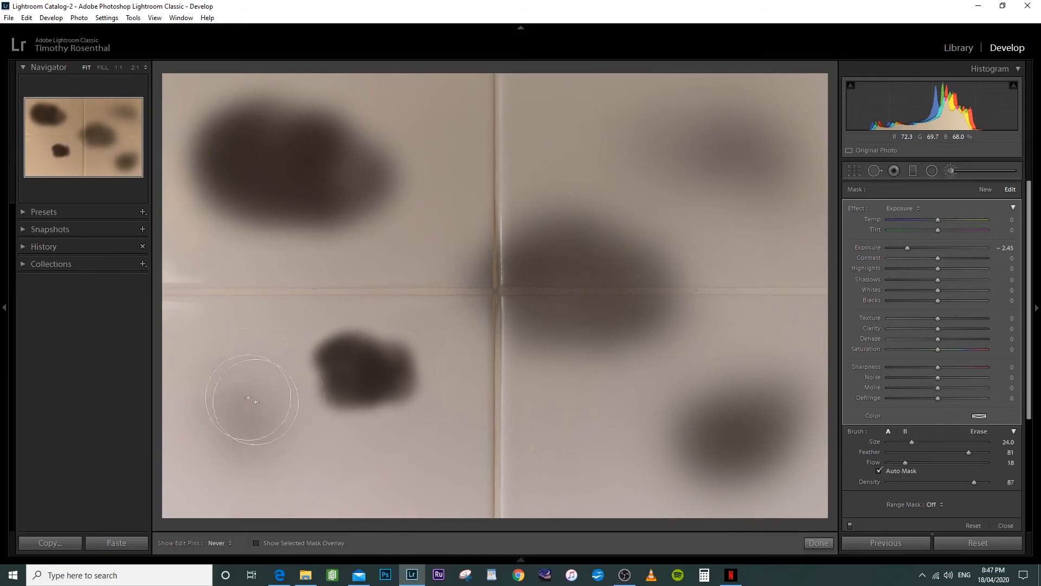
key("h")
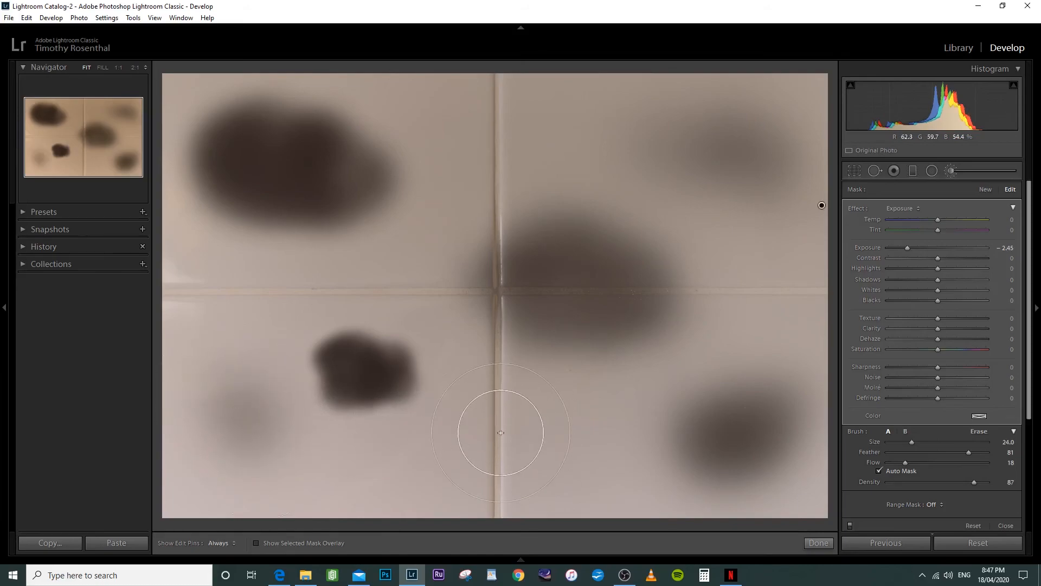
mouse_move(543, 174)
left_mouse_down()
mouse_move(592, 140)
mouse_move(640, 157)
left_mouse_up()
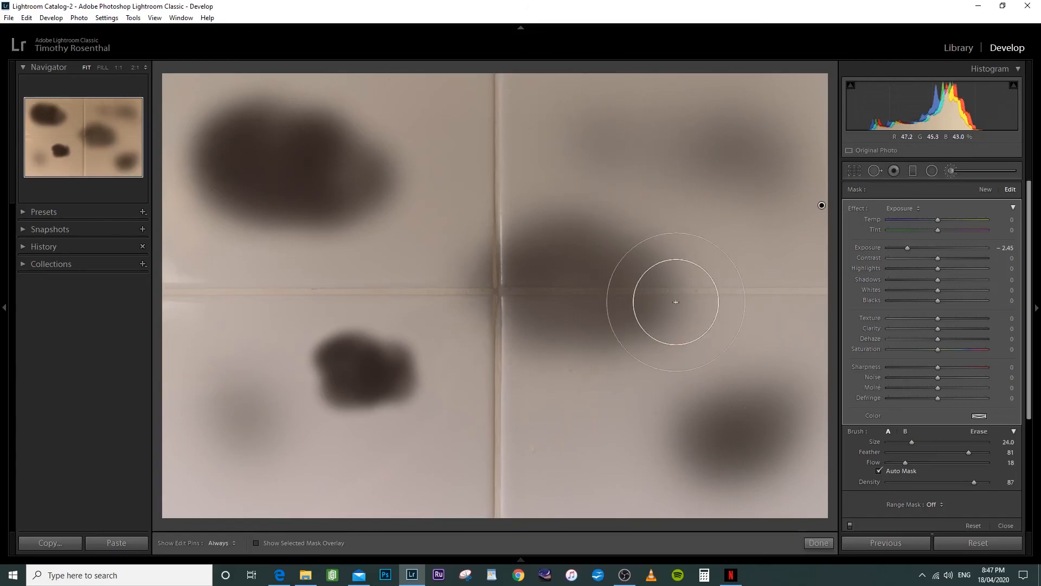
left_click(817, 544)
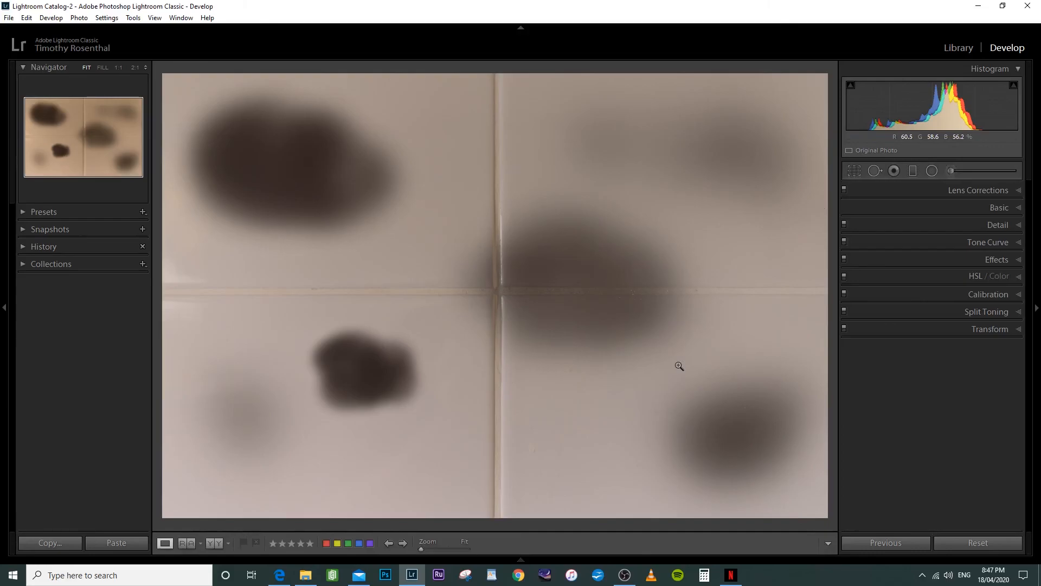